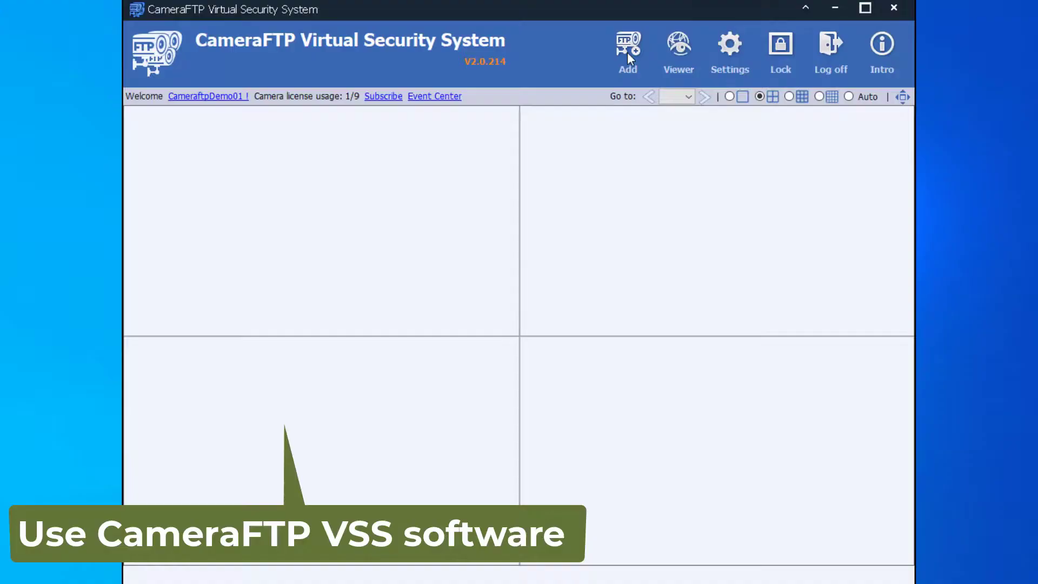
- Scan the local network via Add > IP Camera and pick the AXIS M1013 at 192.168.1.33
click(628, 52)
click(360, 346)
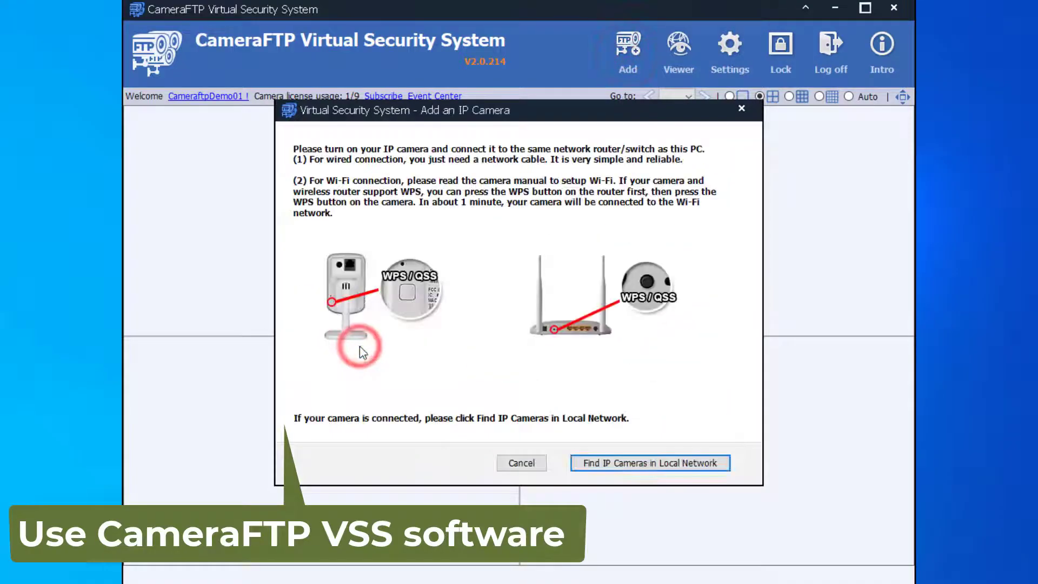
click(622, 464)
click(588, 349)
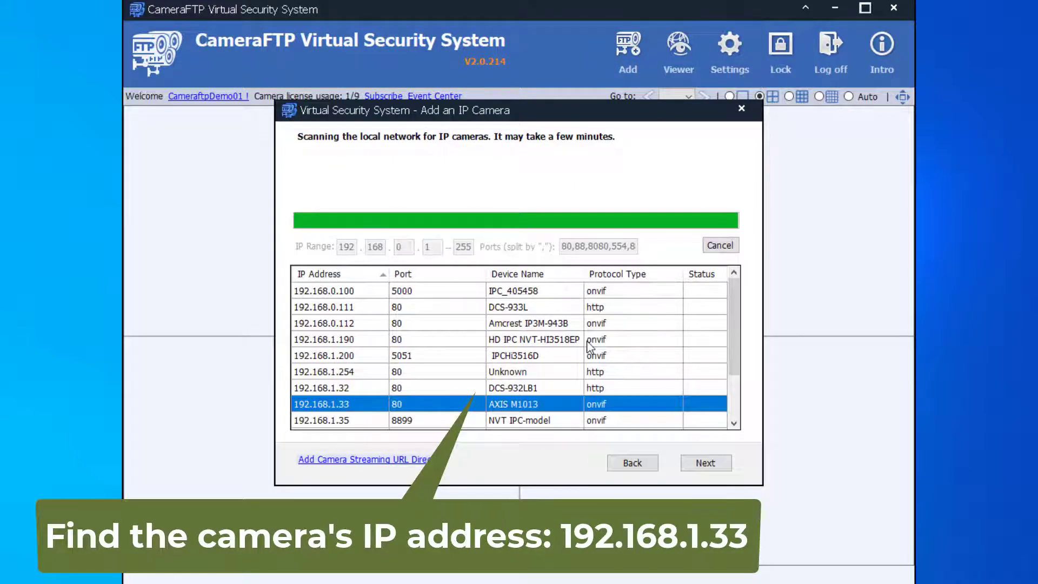
click(548, 387)
- Log in to the camera as root with its password and install the AXIS Media Control add-on
click(433, 289)
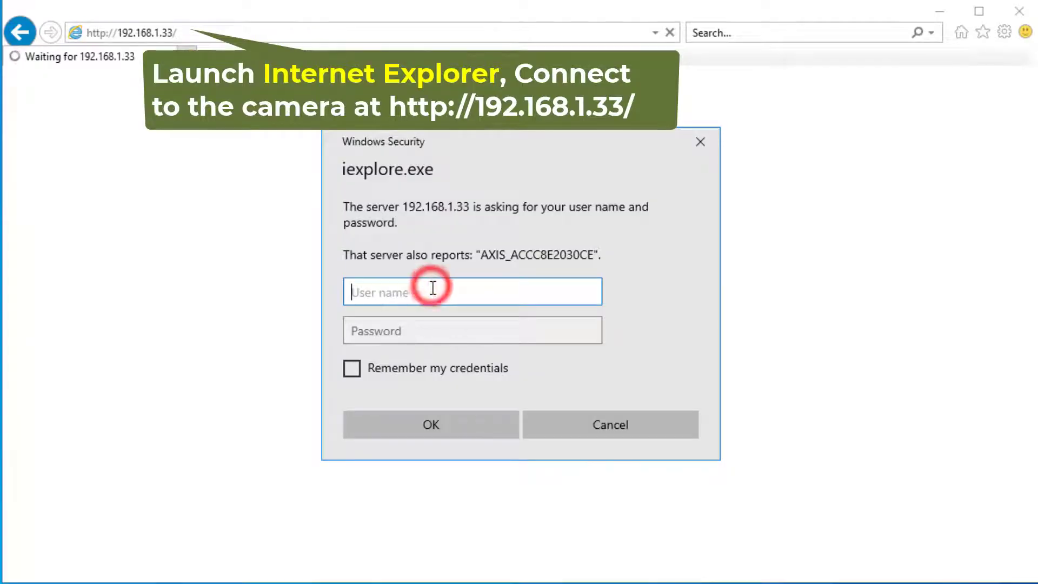
text(root)
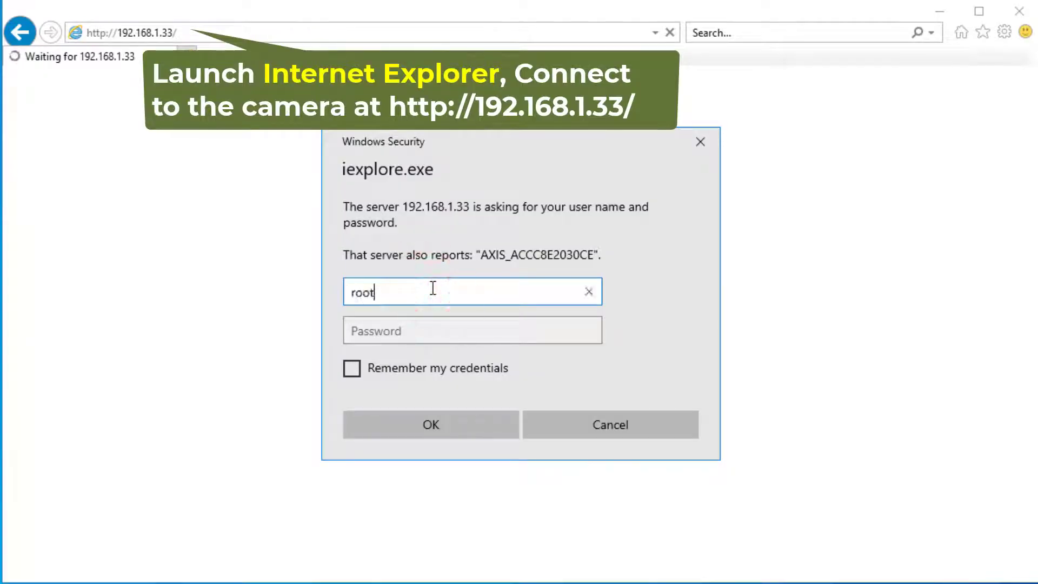
key(Tab)
text(••••••••••)
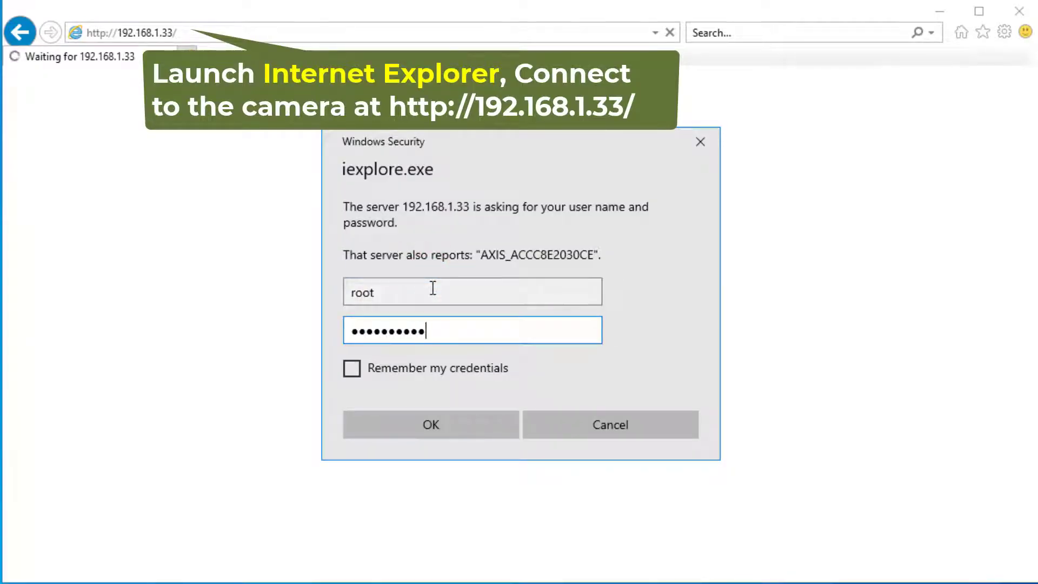
click(410, 420)
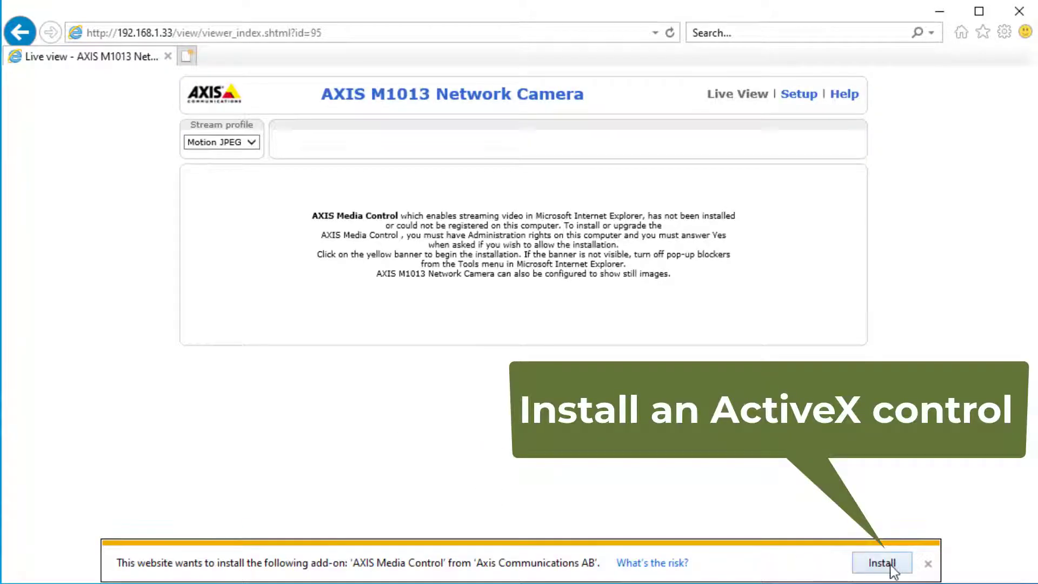
click(887, 563)
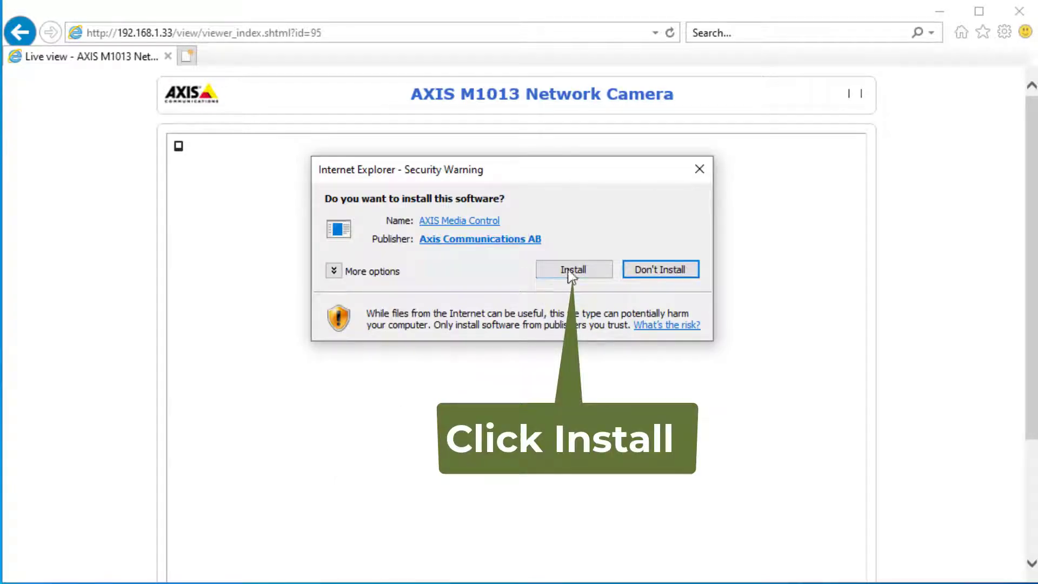
click(569, 271)
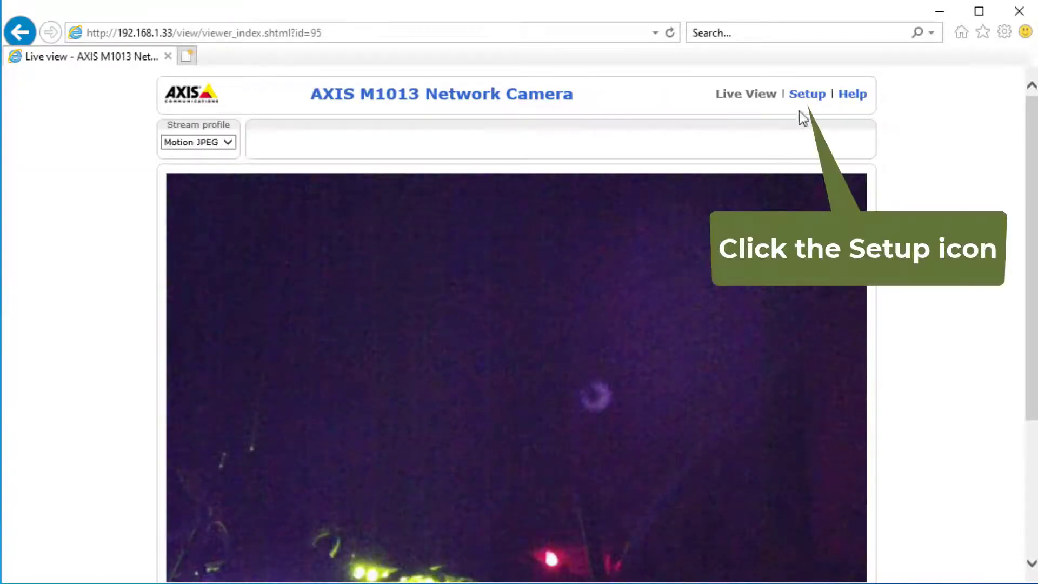
- Go to Setup > Video > Video Stream > Stream Profiles to list the four h264 profiles
click(807, 95)
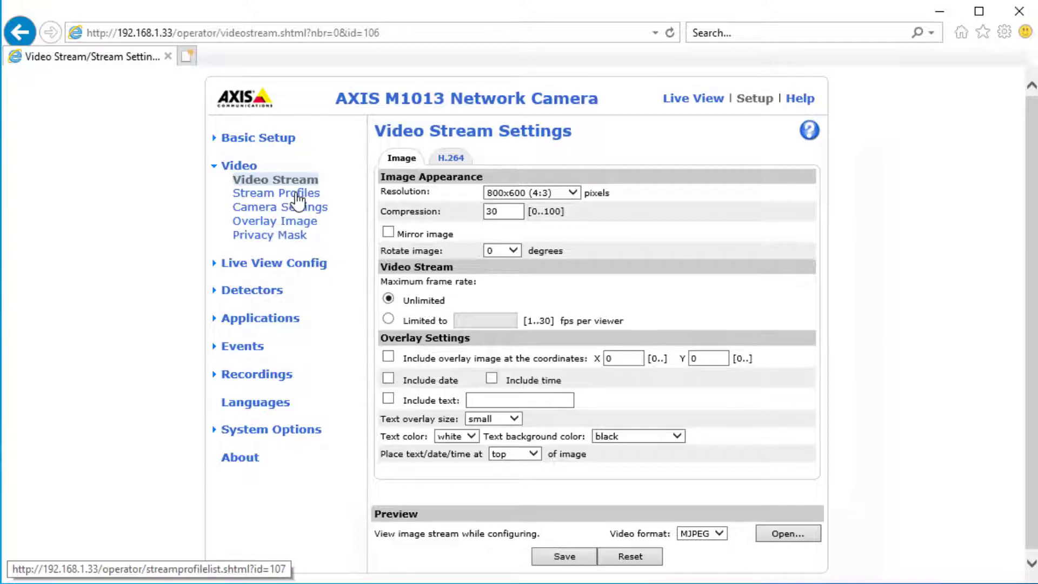
click(297, 194)
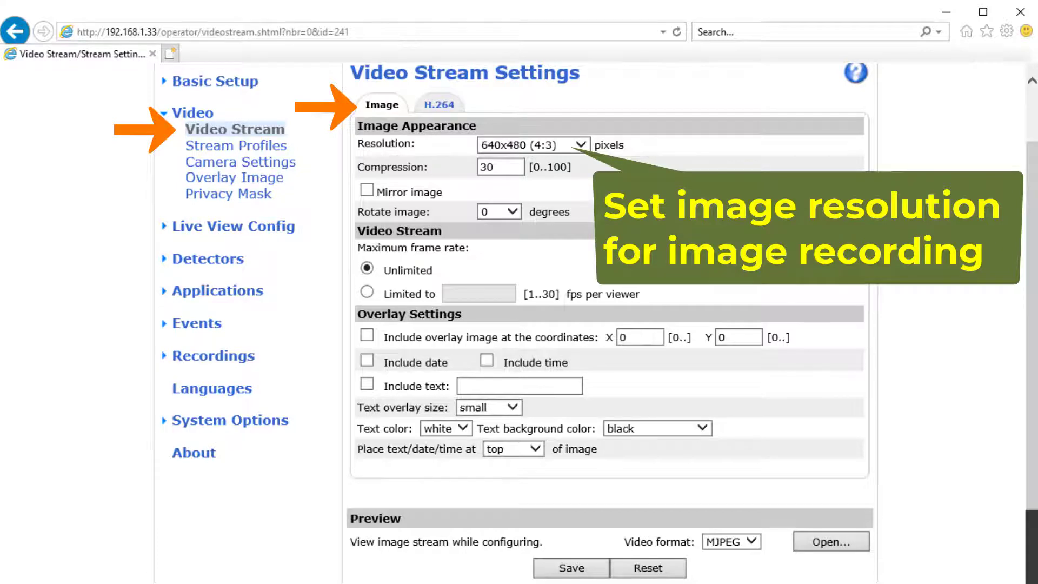
click(236, 145)
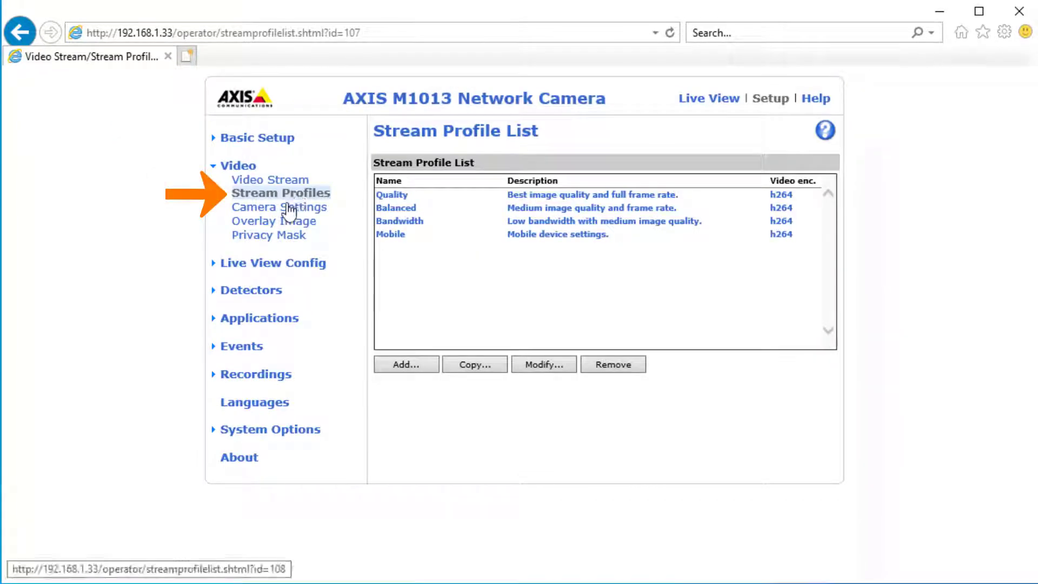
- Modify the Bandwidth profile, keeping 800x600 resolution and checking its 5 fps limit
click(400, 221)
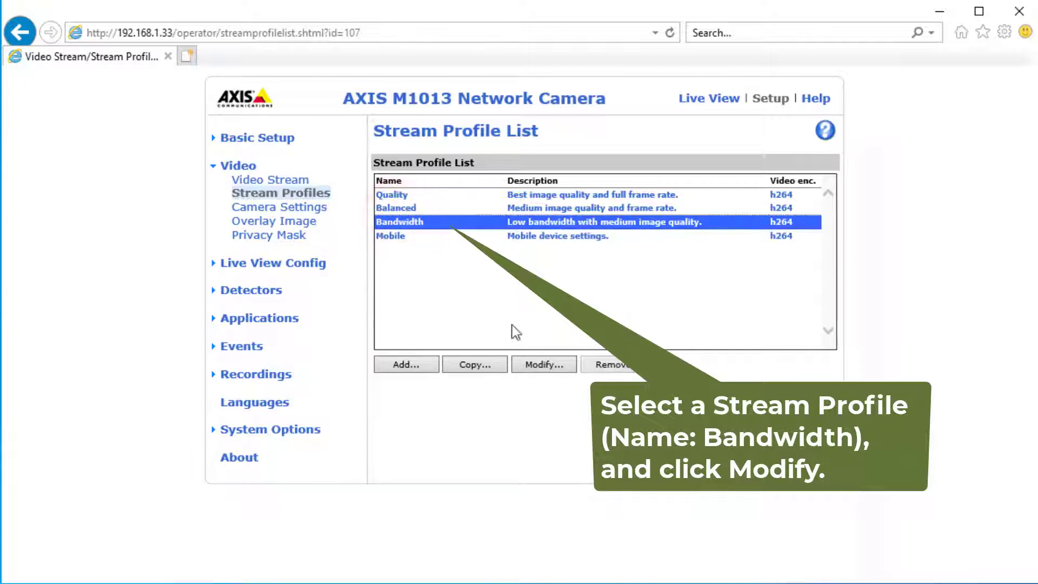
click(541, 364)
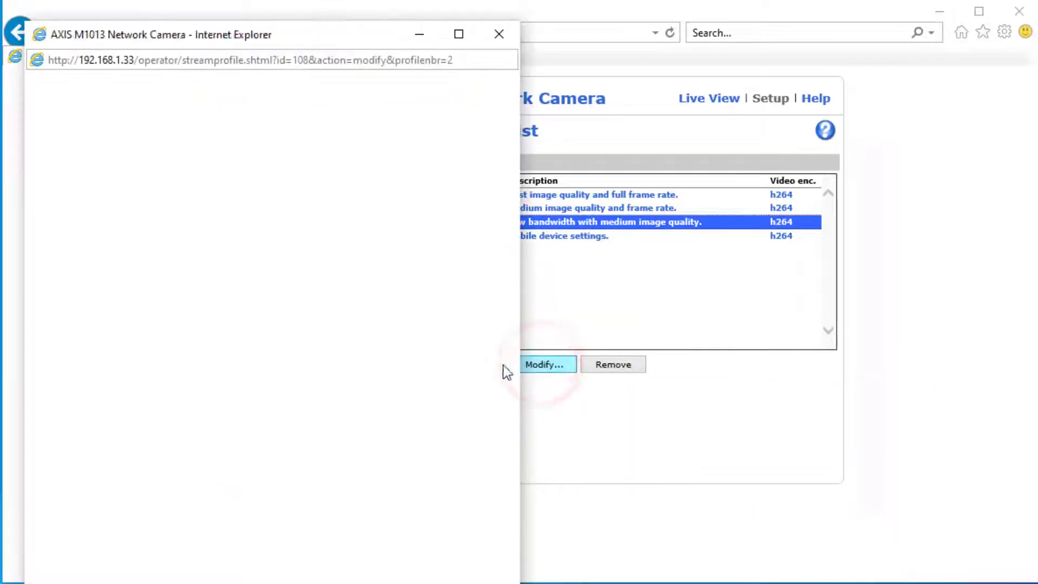
drag(311, 38, 317, 38)
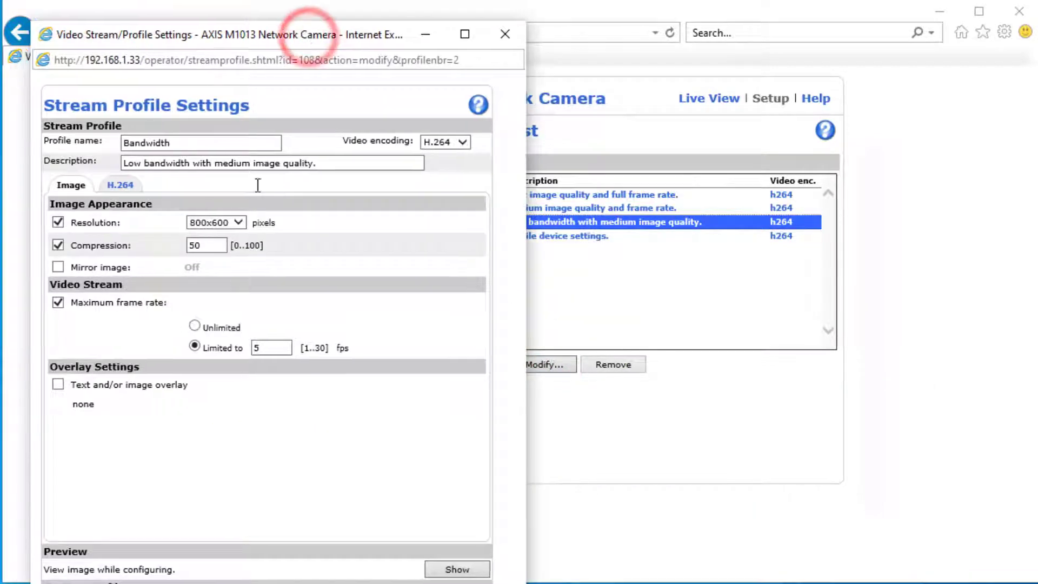
click(238, 222)
click(238, 222)
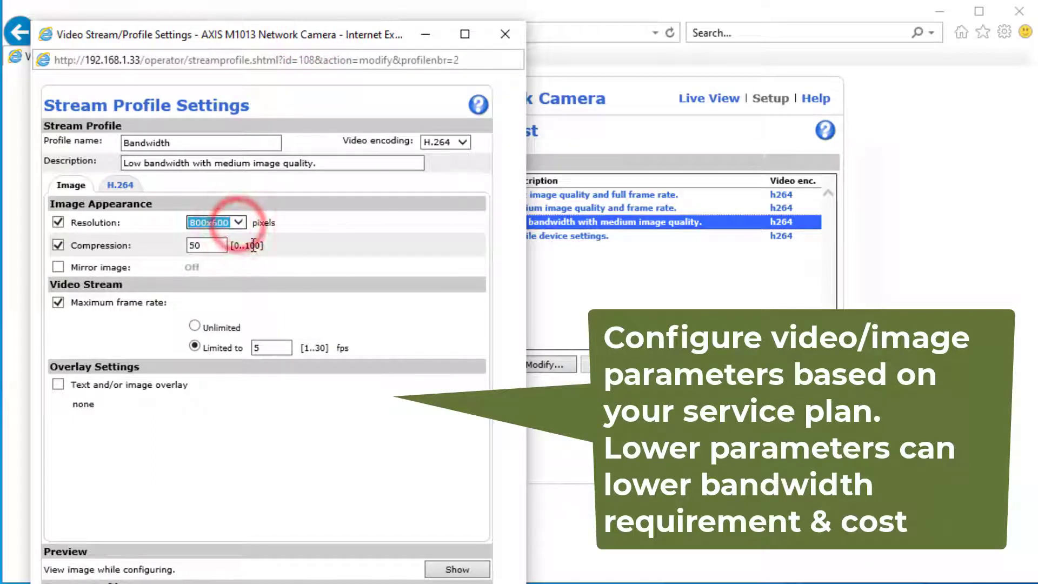
click(273, 348)
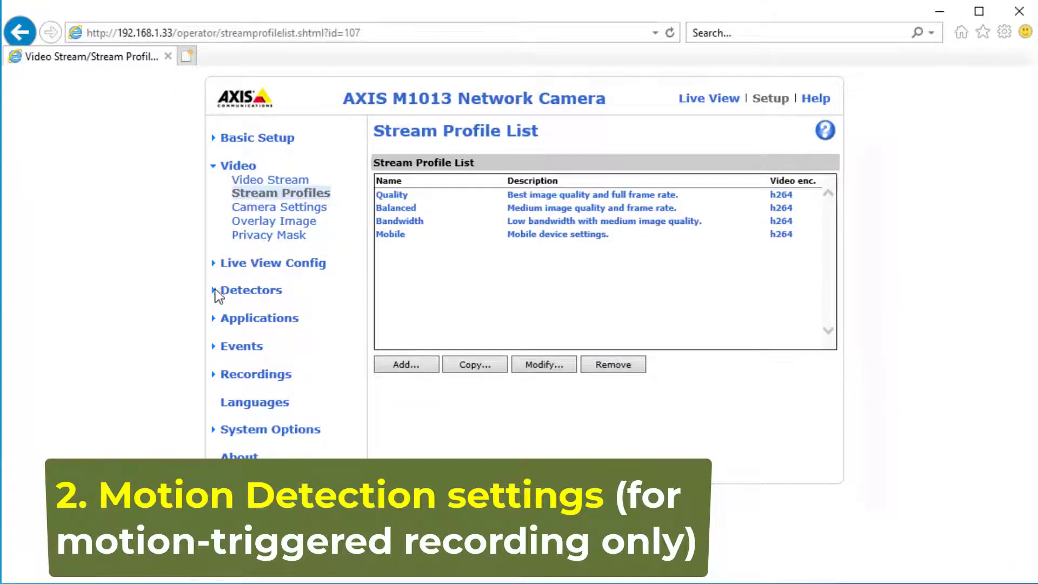
- Open the Detectors > Motion Detection settings page in the camera setup
click(219, 292)
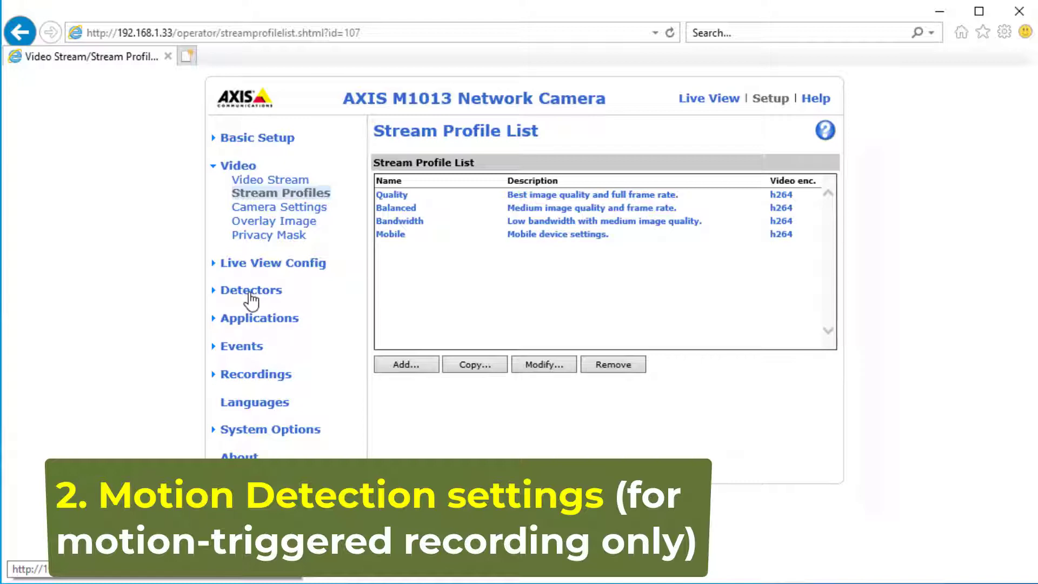
click(233, 293)
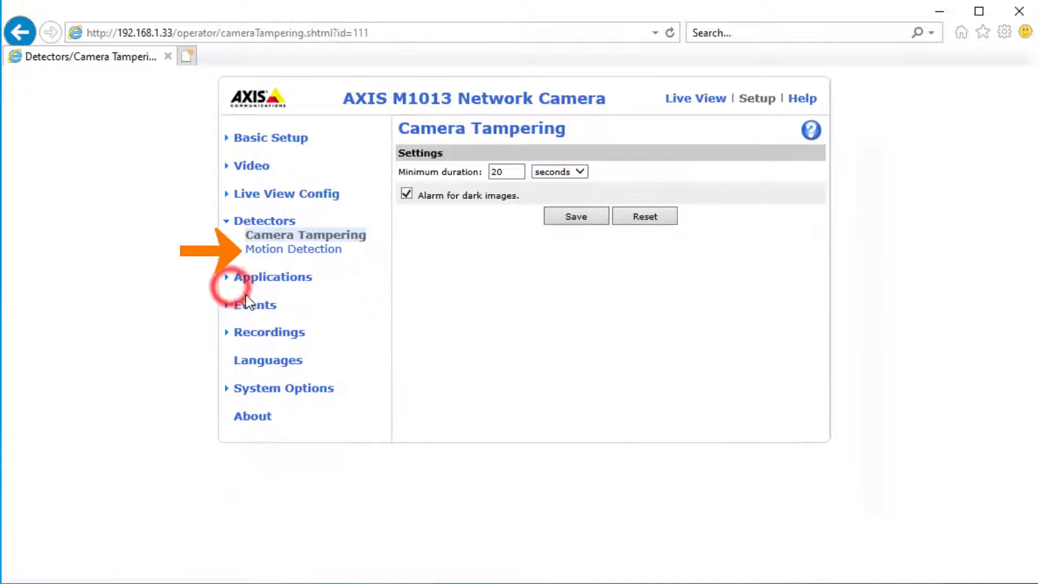
click(308, 250)
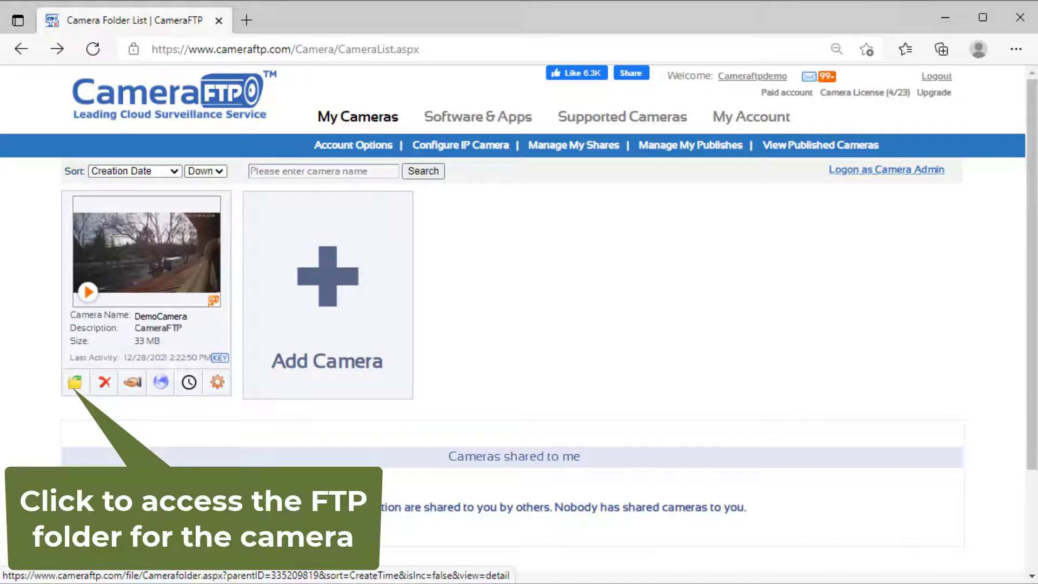
- Open the folder under the DemoCamera thumbnail to list its uploaded 2021-12-28 clips
click(75, 381)
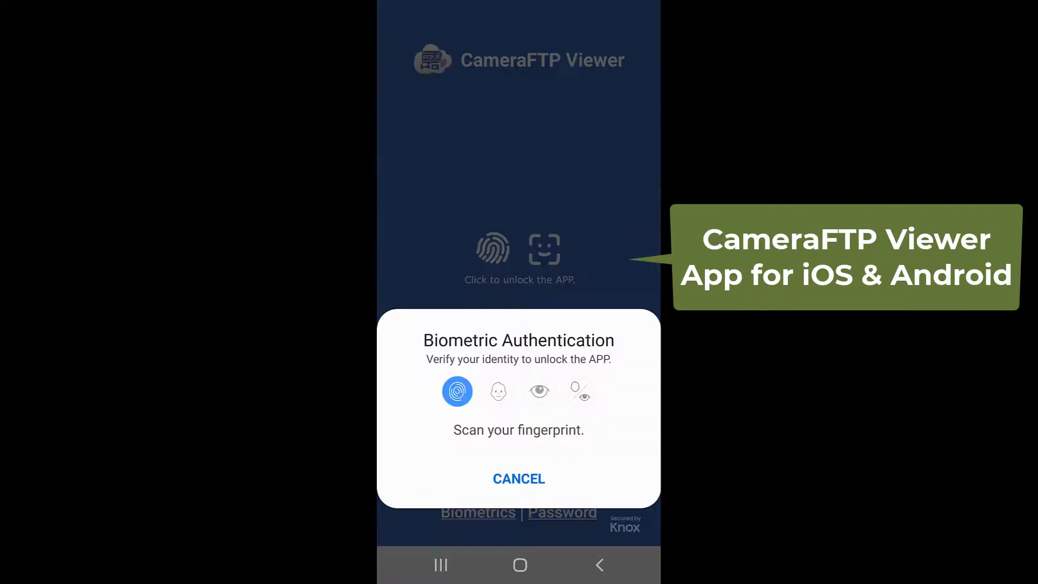
- Open the Backyard camera's recorded playback in the CameraFTP Viewer
click(588, 179)
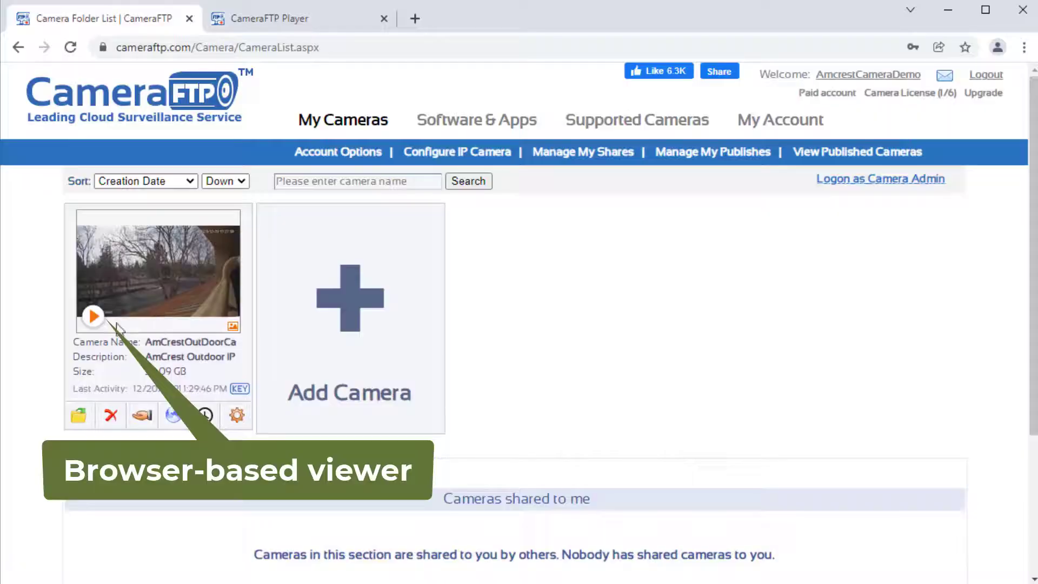
- Play the Amcrest camera's recording in the browser viewer, then scroll through the Features page
click(88, 314)
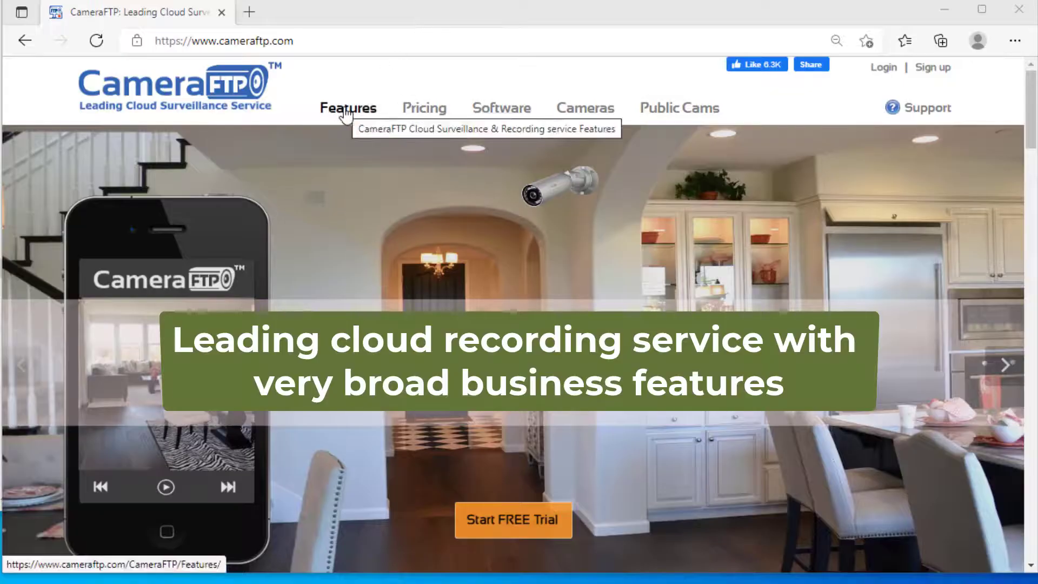
click(340, 111)
scroll(569, 225, down, 4)
scroll(214, 306, down, 7)
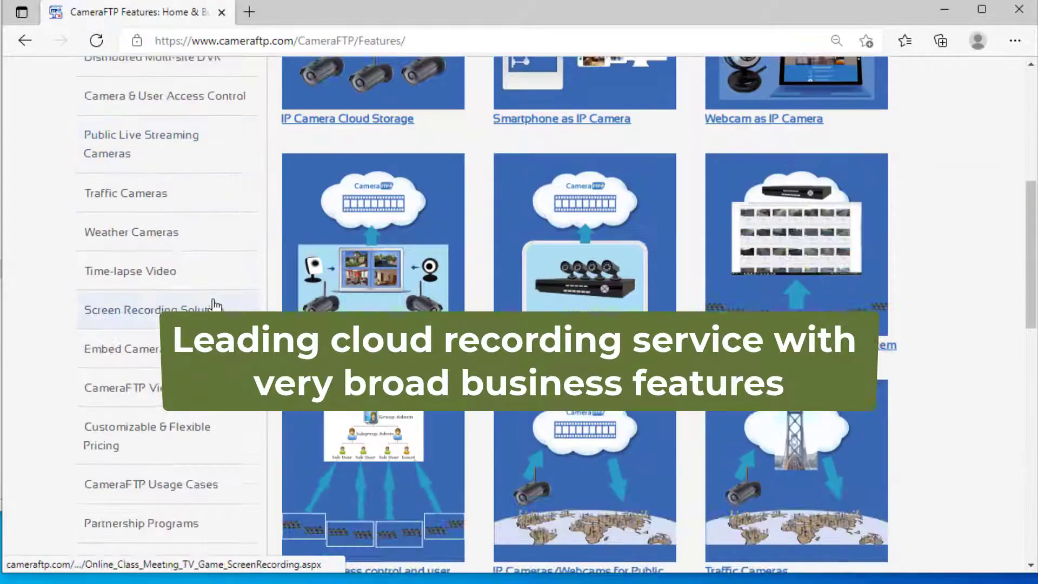